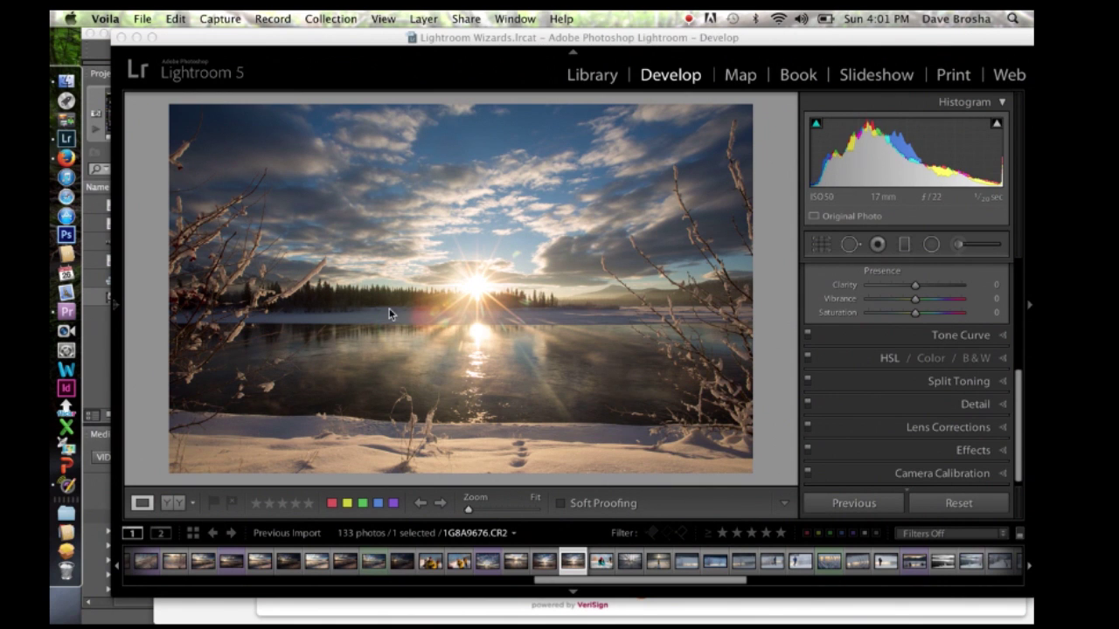
Scroll the Develop panel up to reveal the Detail header and its preview thumbnail.
click(1001, 405)
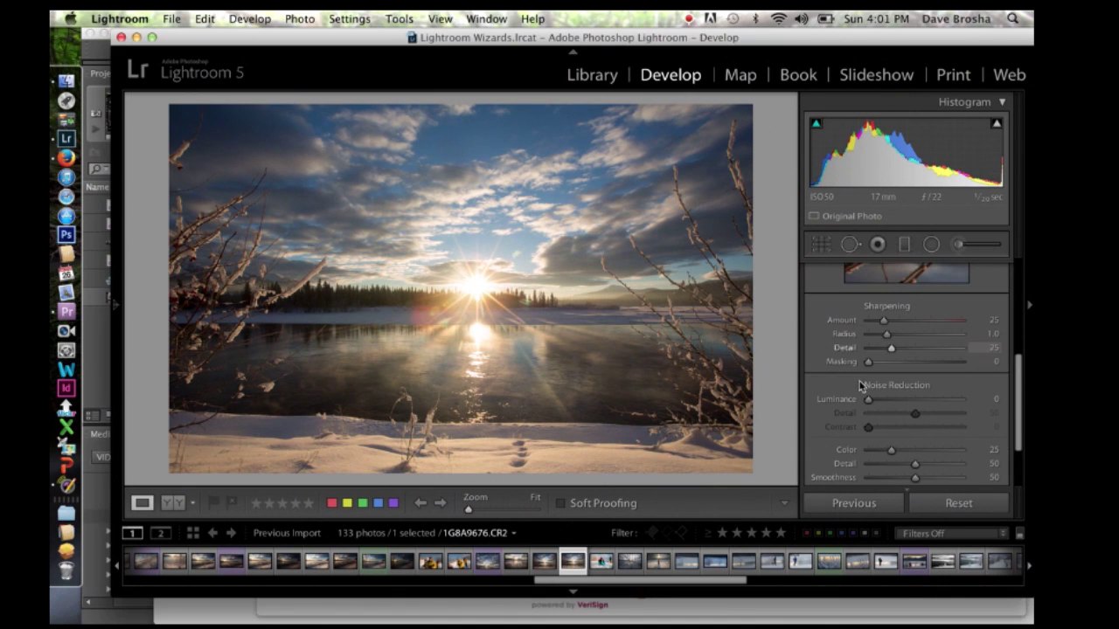
scroll(864, 378, up, 5)
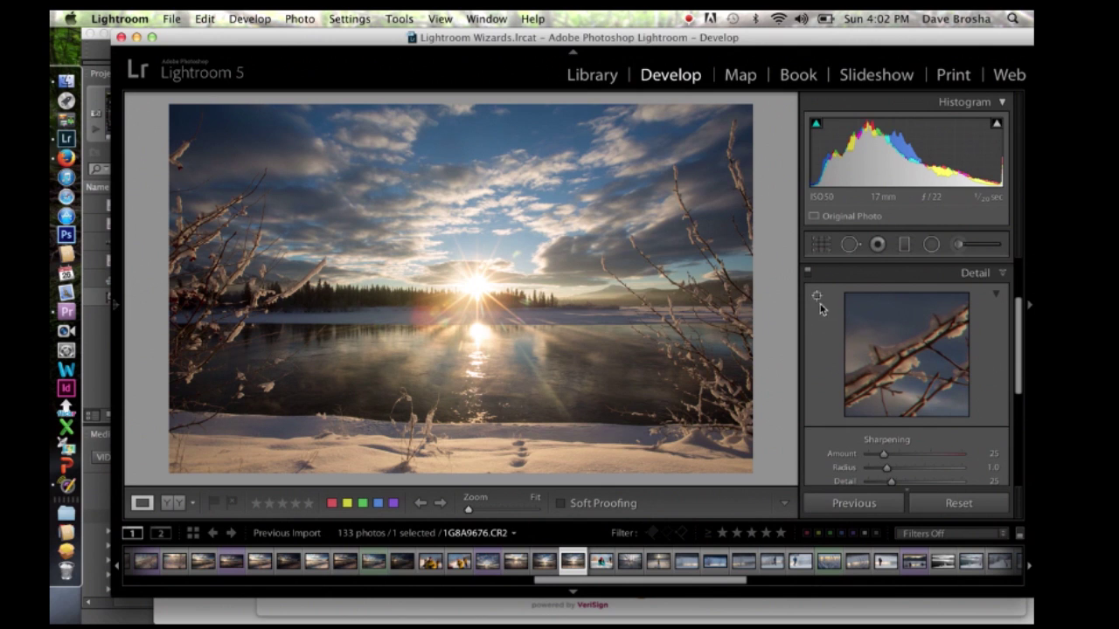
Point the Detail preview at the snowy branches and bring all Sharpening sliders into view.
click(815, 298)
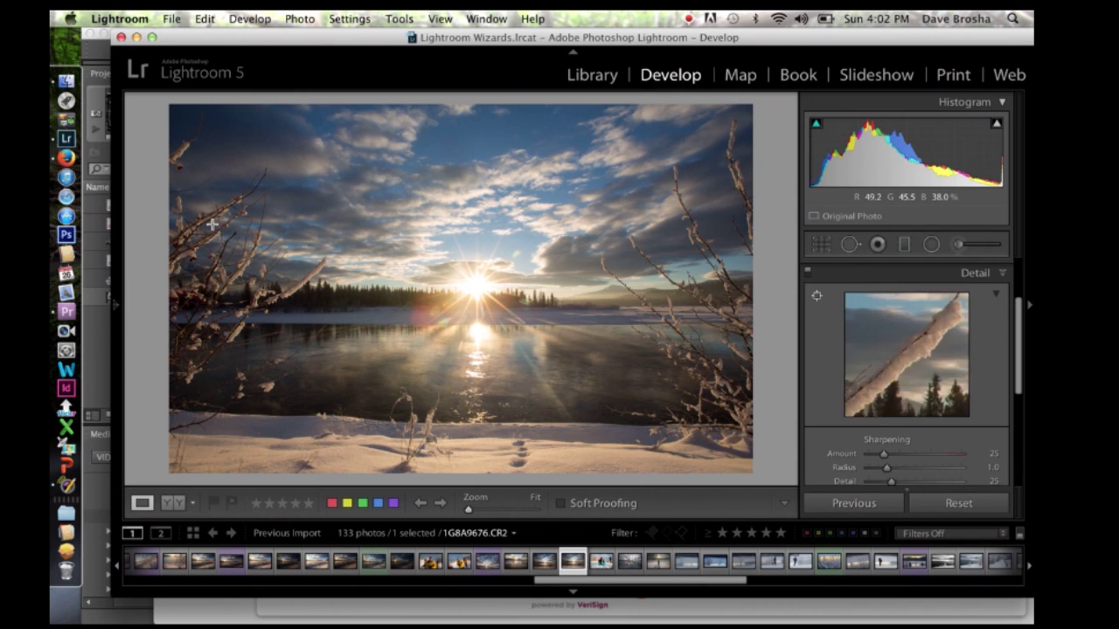
click(236, 209)
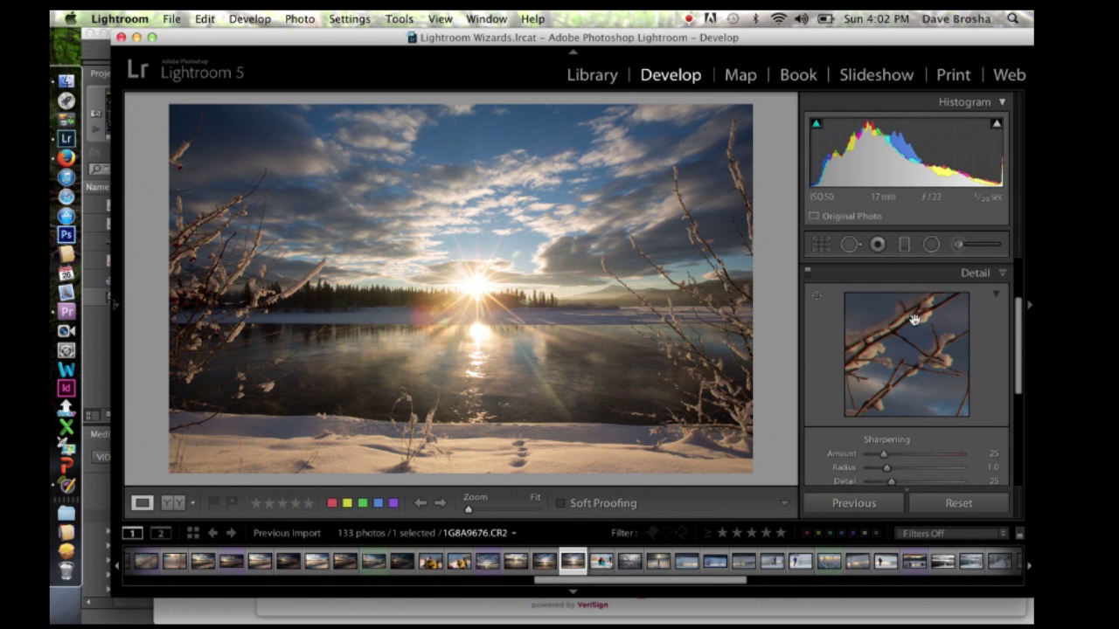
scroll(900, 451, down, 2)
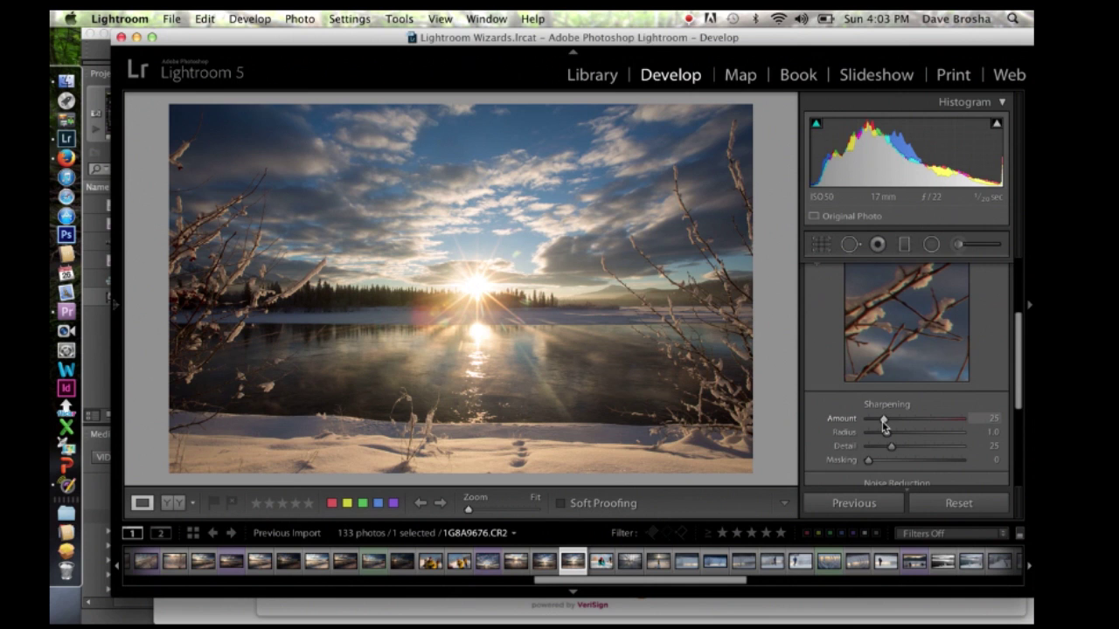
Push sharpening Amount up to 150, then bring it back down to 81.
drag(884, 426, 984, 418)
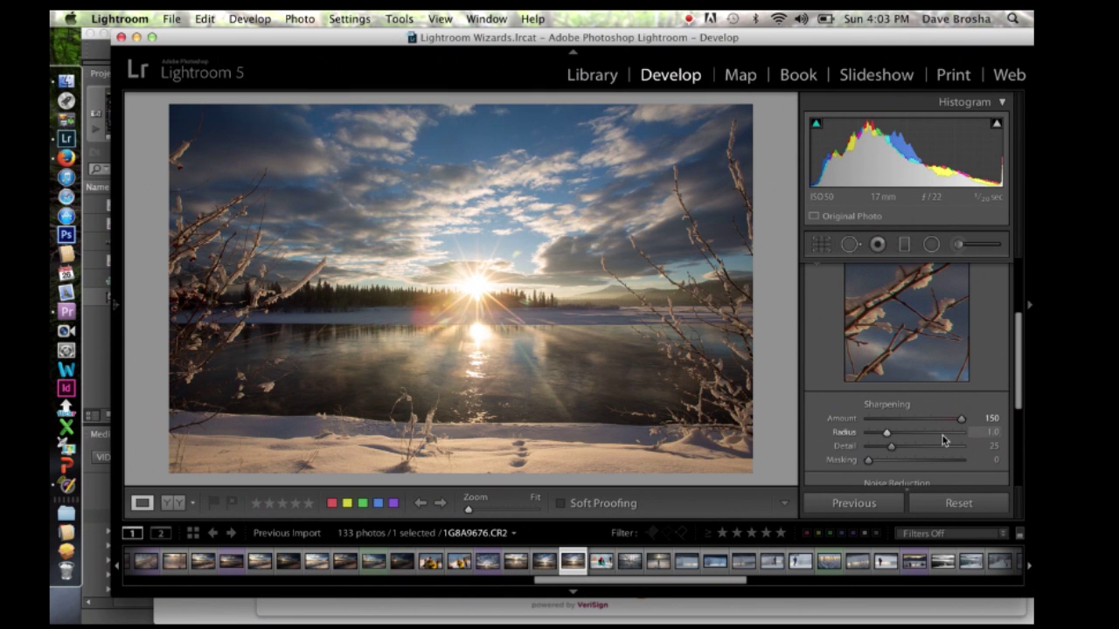
mouse_move(962, 419)
mouse_down()
mouse_move(889, 421)
mouse_move(934, 418)
mouse_move(864, 435)
mouse_move(965, 440)
mouse_up()
mouse_move(962, 435)
mouse_down()
mouse_move(881, 435)
mouse_move(965, 434)
mouse_up()
drag(965, 433, 888, 440)
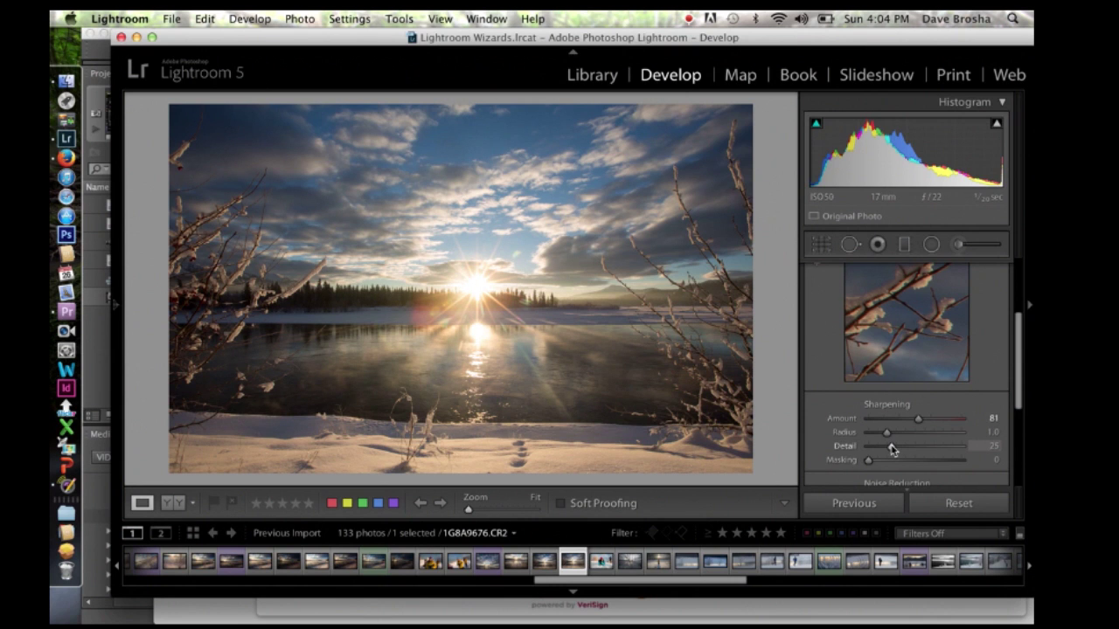
Raise sharpening Detail to 100 and inspect the lake at 1:1, panning toward the far shore.
drag(892, 448, 964, 447)
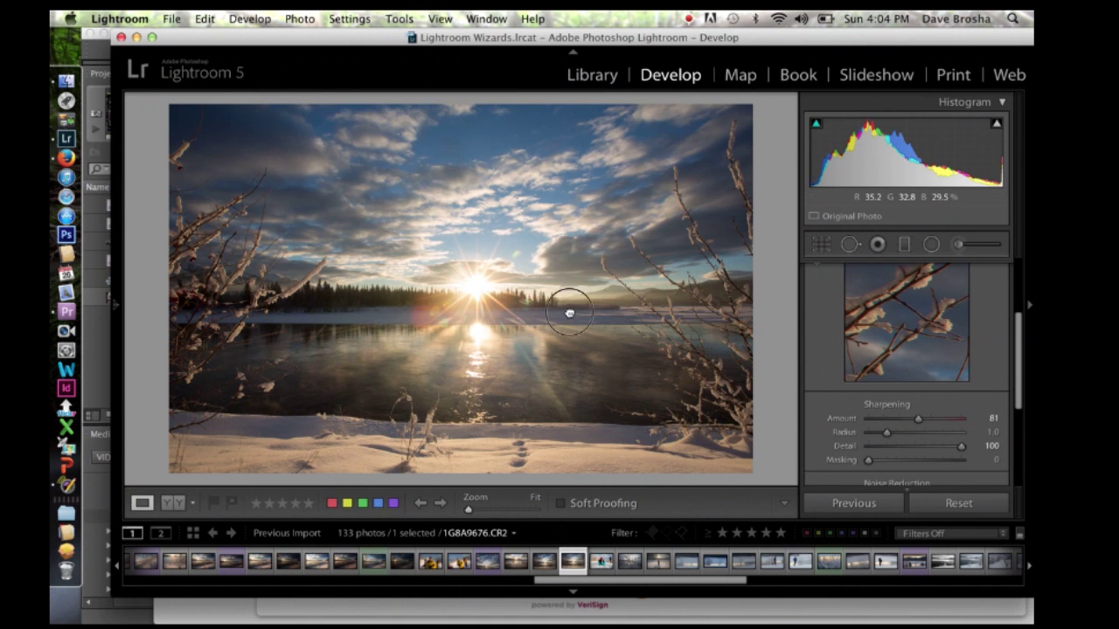
click(567, 299)
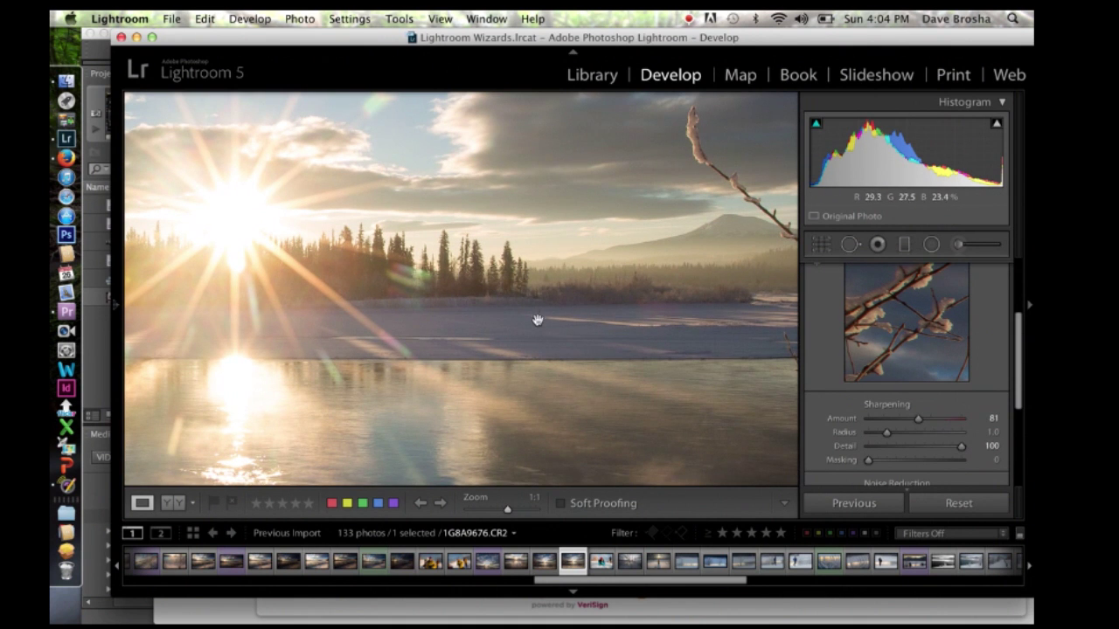
click(616, 383)
drag(616, 383, 476, 306)
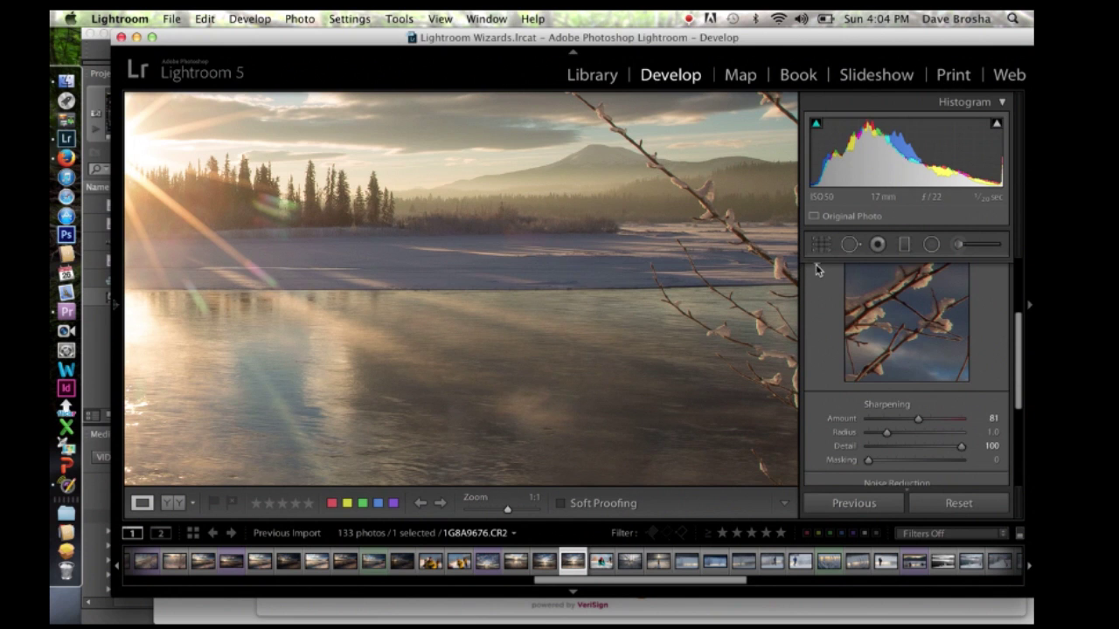
Aim the detail preview at the horizon and lower Detail back to 50.
click(815, 269)
click(449, 294)
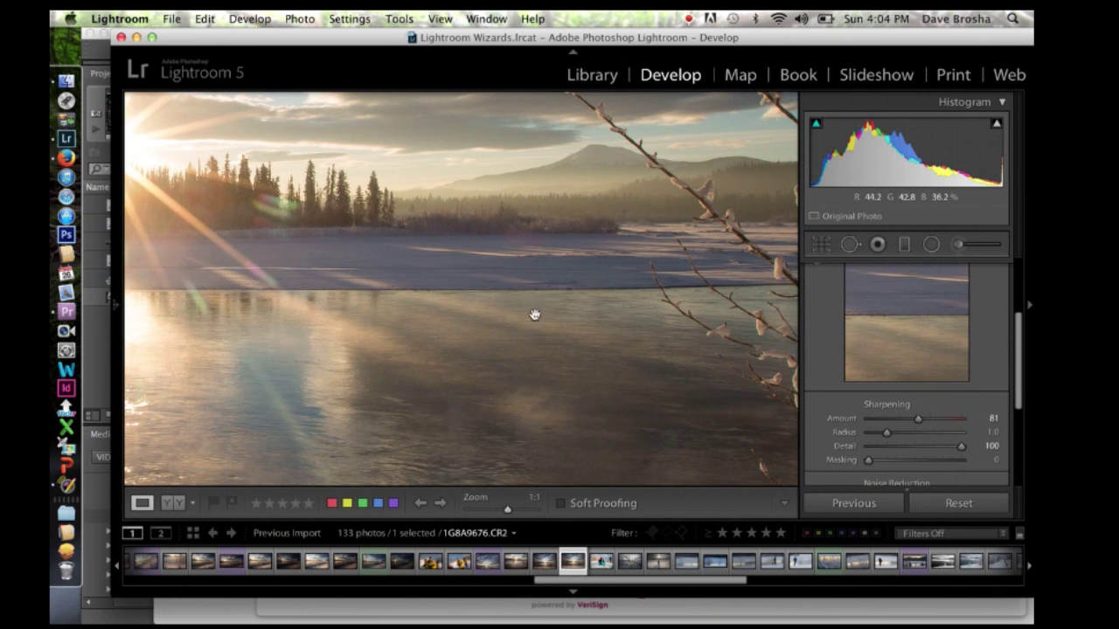
drag(961, 447, 913, 449)
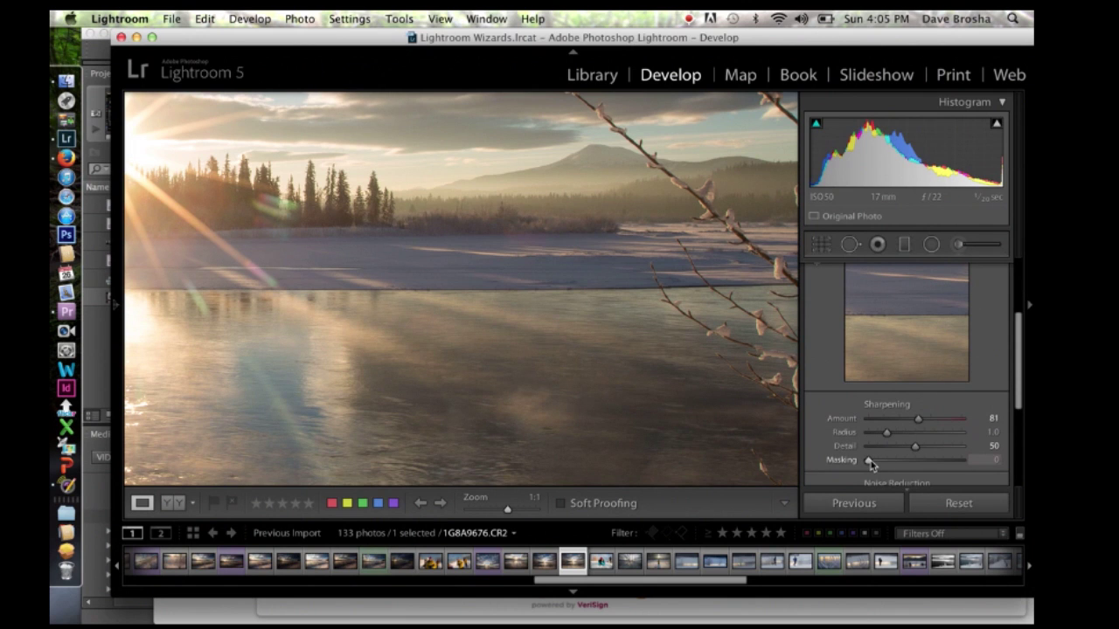
Fit the photo and Alt-press the Masking slider to see the all-white mask at Masking 0.
mouse_move(870, 461)
mouse_down()
mouse_move(966, 463)
mouse_move(849, 462)
mouse_up()
click(564, 292)
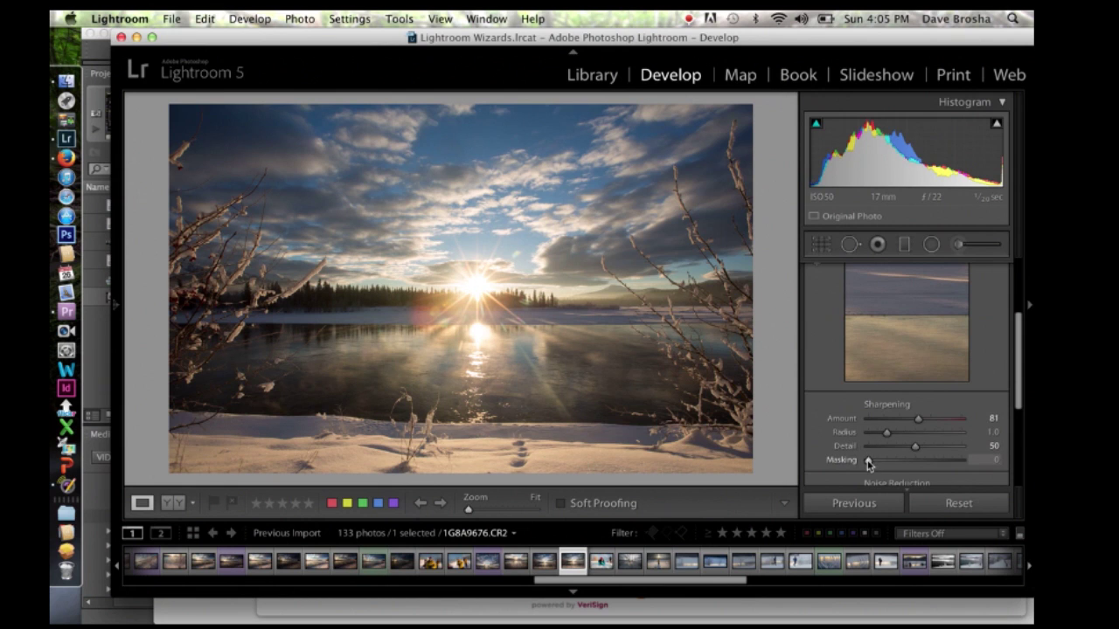
key(alt)
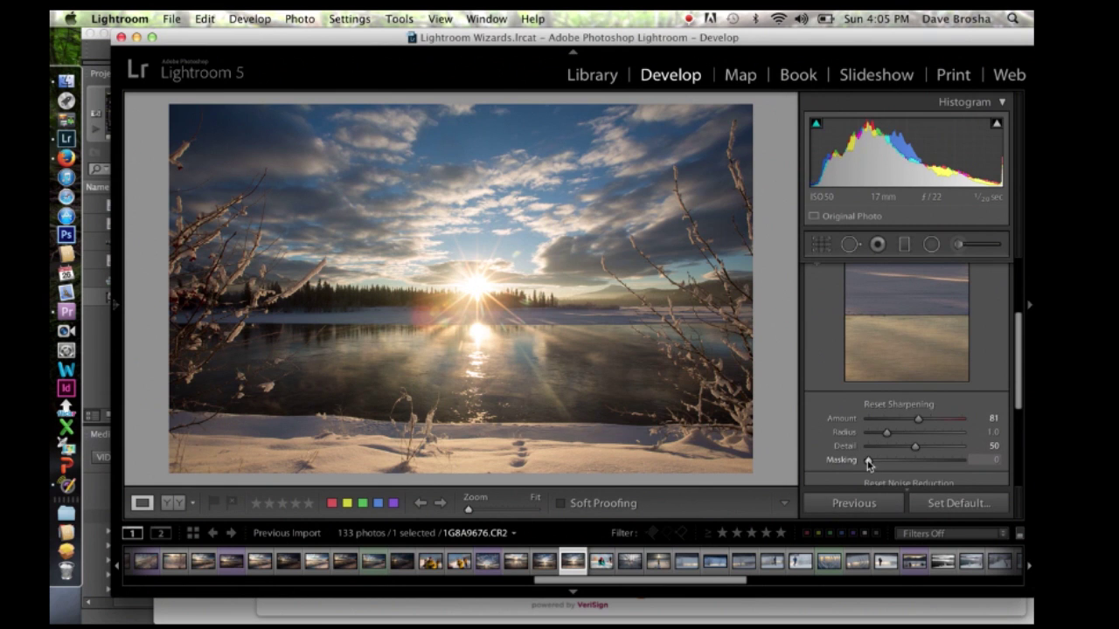
click(868, 463)
click(868, 463)
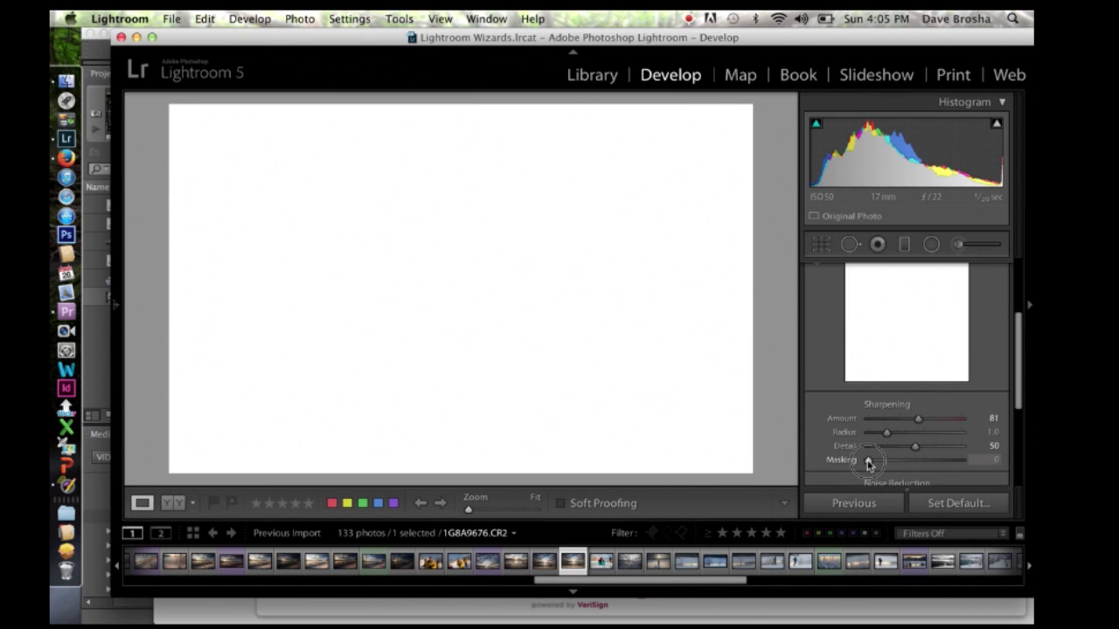
Alt-drag Masking up to 87 so only branch and horizon edges stay sharpened.
mouse_move(868, 463)
mouse_down()
mouse_move(901, 420)
mouse_move(917, 419)
mouse_move(833, 482)
mouse_move(858, 484)
mouse_move(866, 464)
mouse_move(890, 465)
mouse_up()
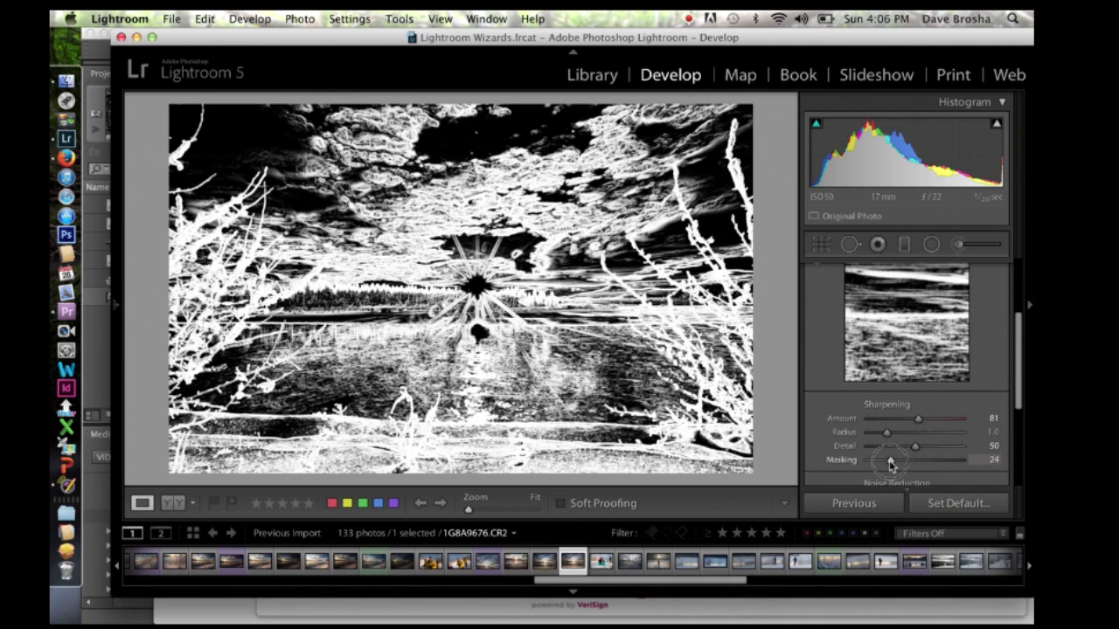
drag(891, 465, 921, 461)
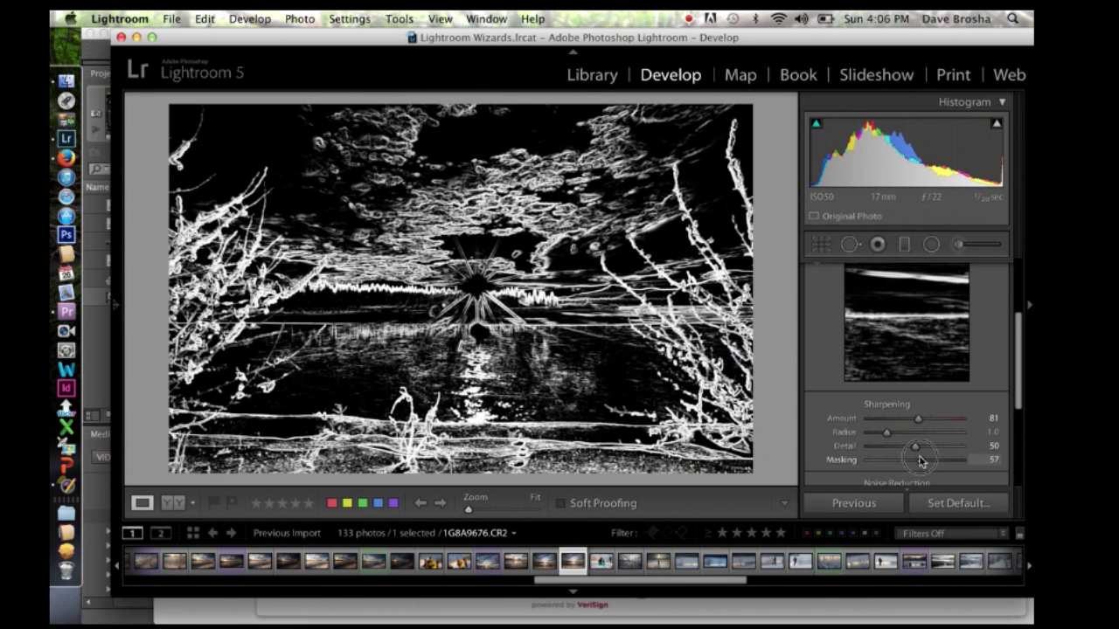
drag(920, 461, 949, 465)
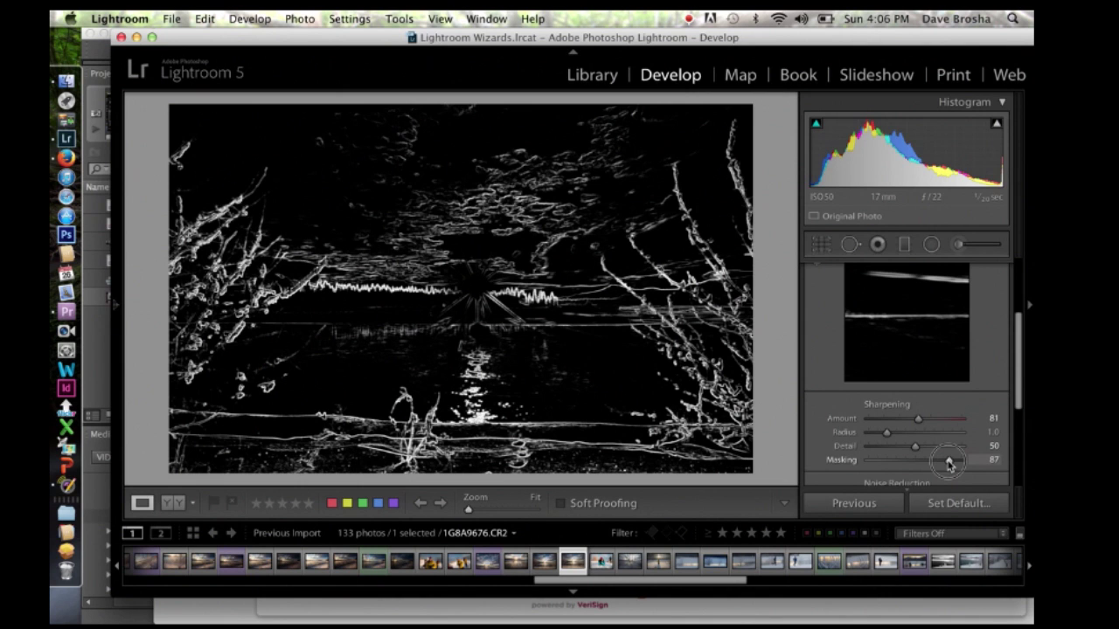
drag(950, 463, 950, 466)
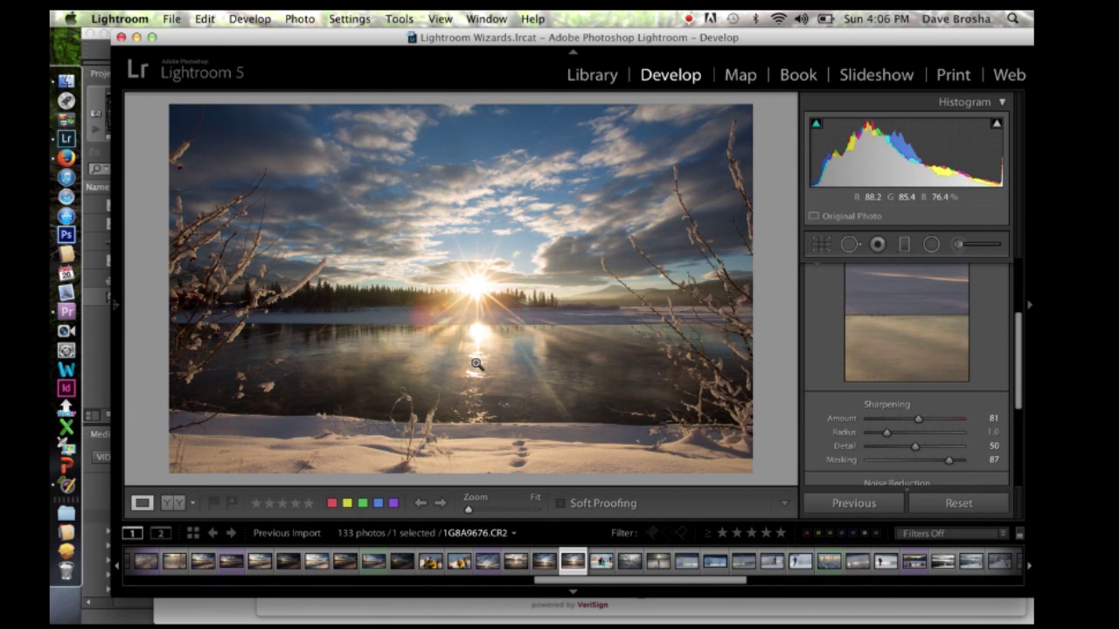
click(665, 261)
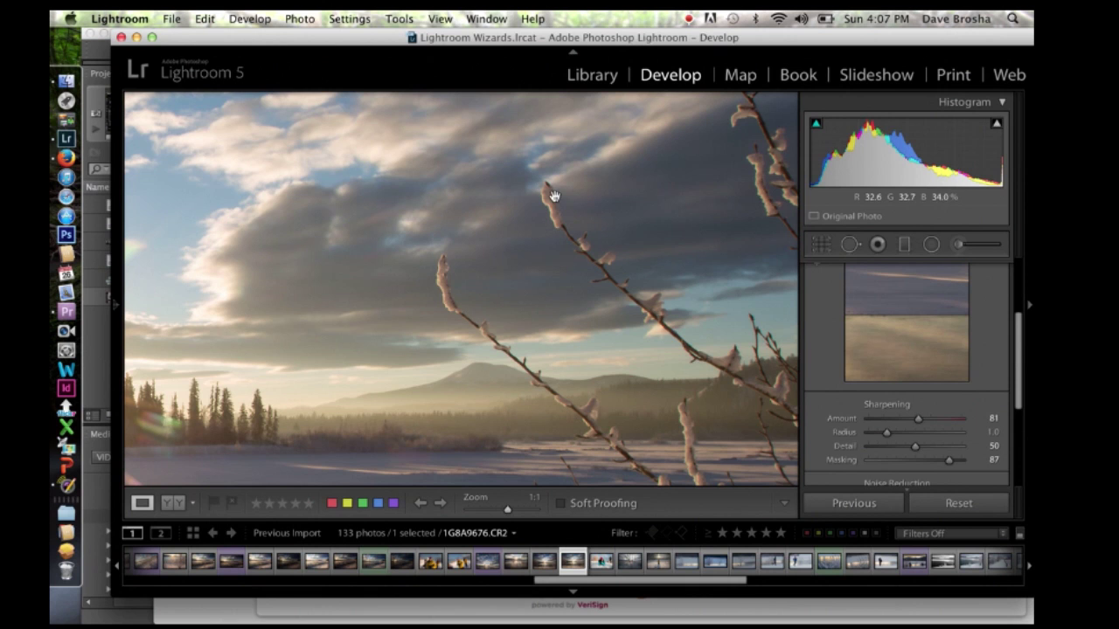
drag(219, 312, 503, 330)
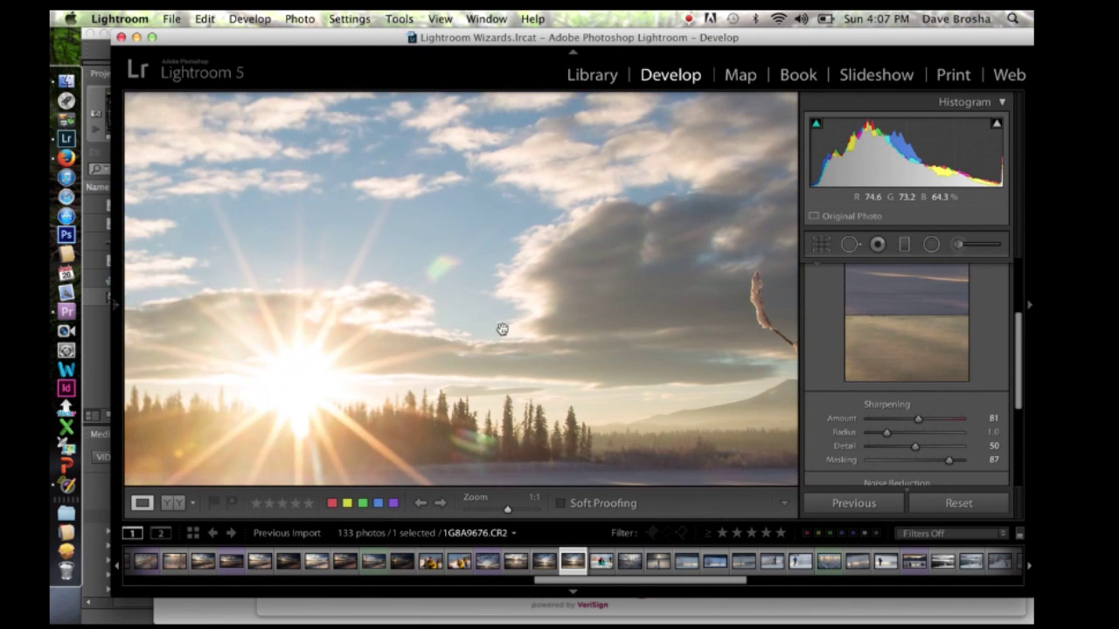
drag(287, 375, 349, 35)
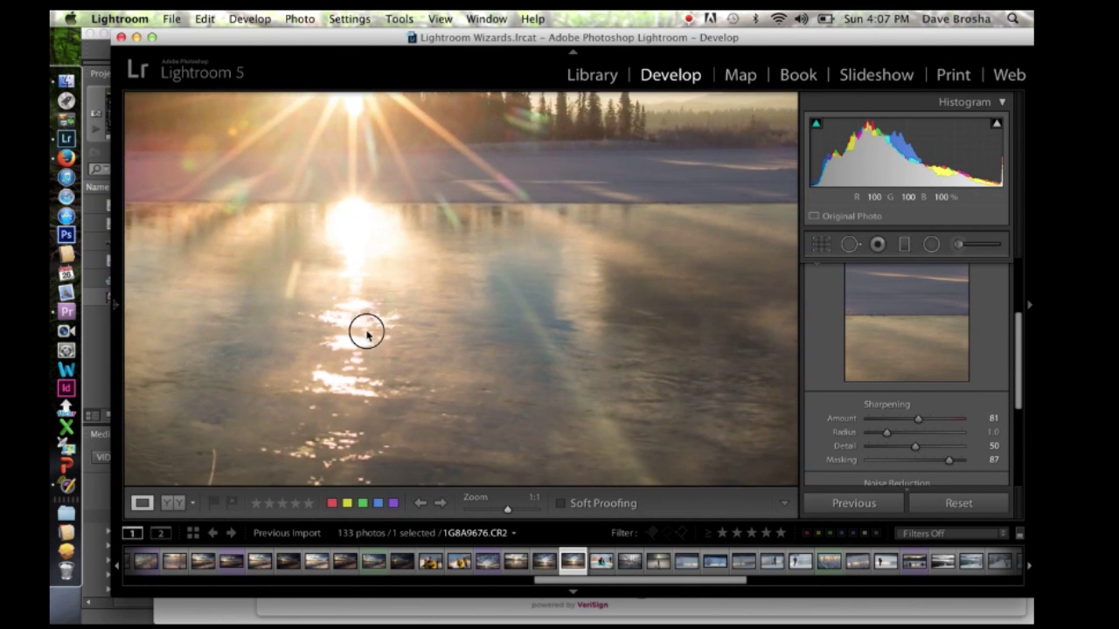
drag(366, 333, 400, 137)
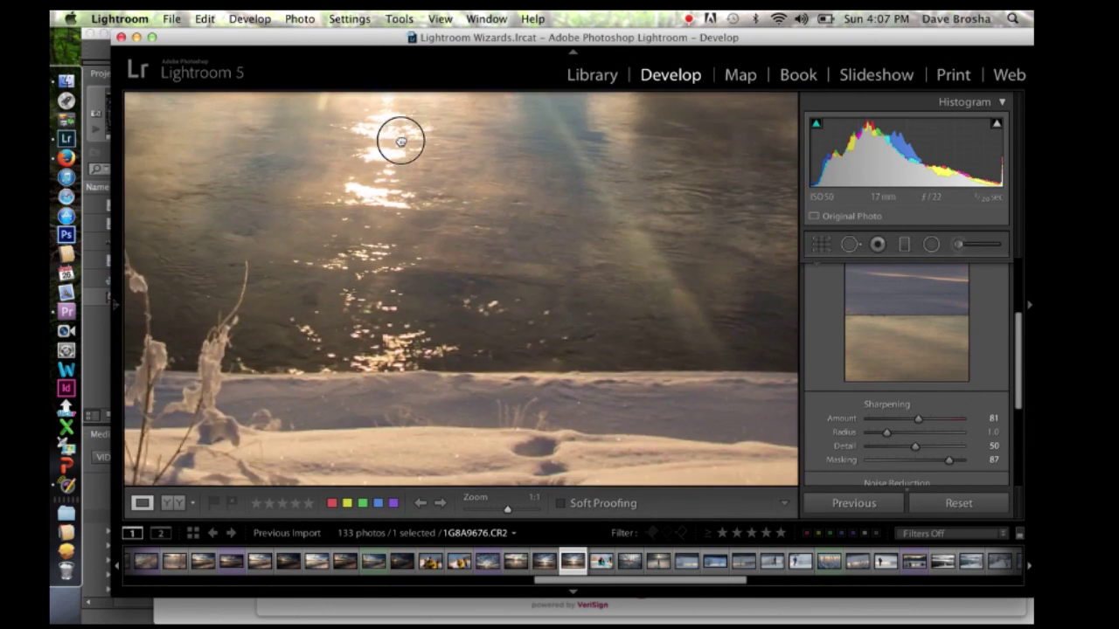
click(567, 278)
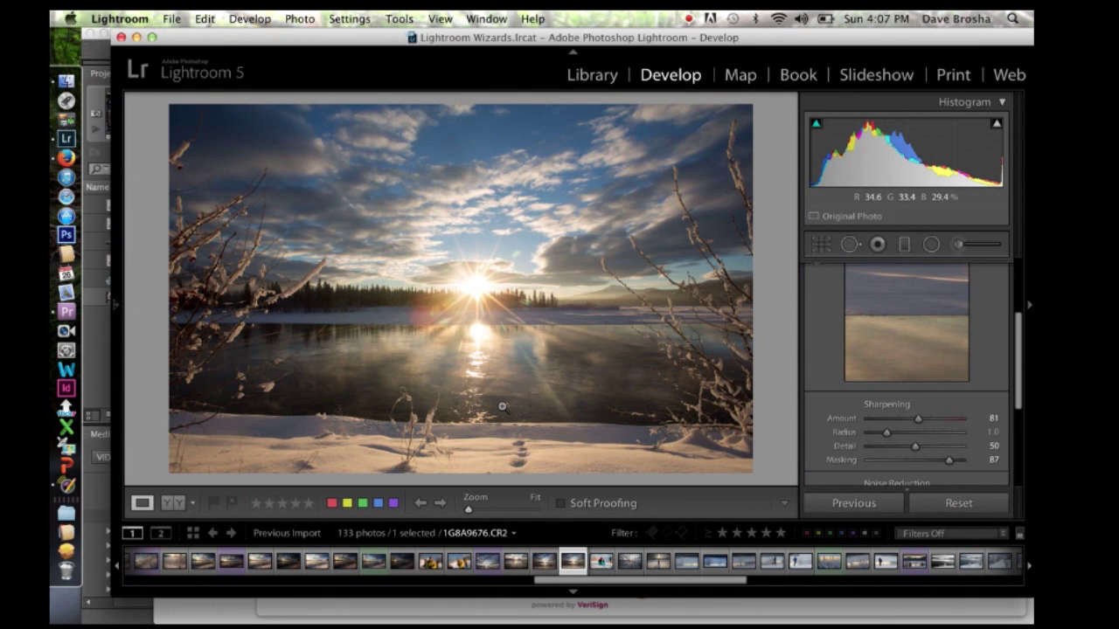